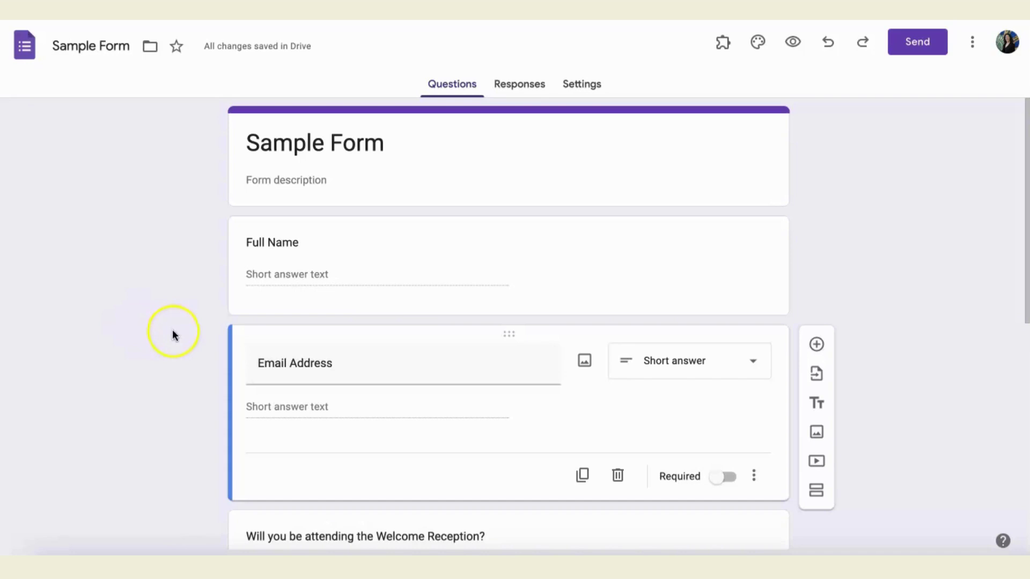
Step: Add response validation of type Text with the Email condition to the Email Address question
left_click(754, 476)
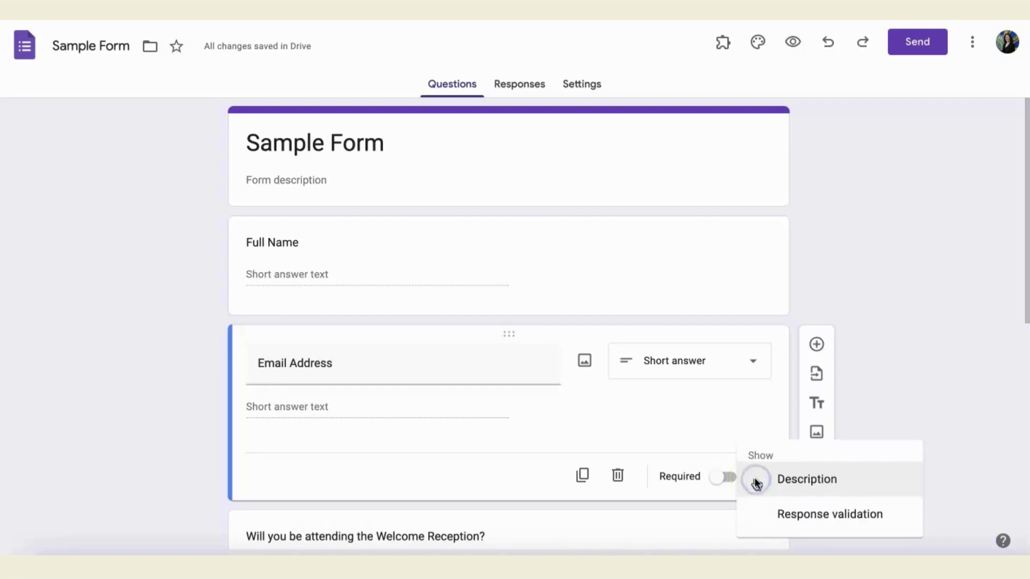
left_click(822, 518)
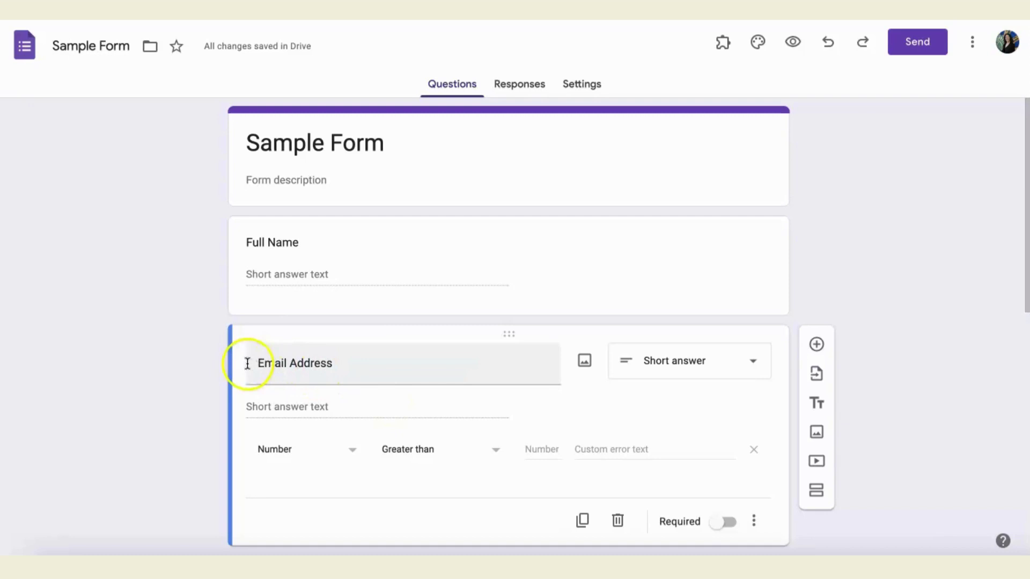
left_click(352, 449)
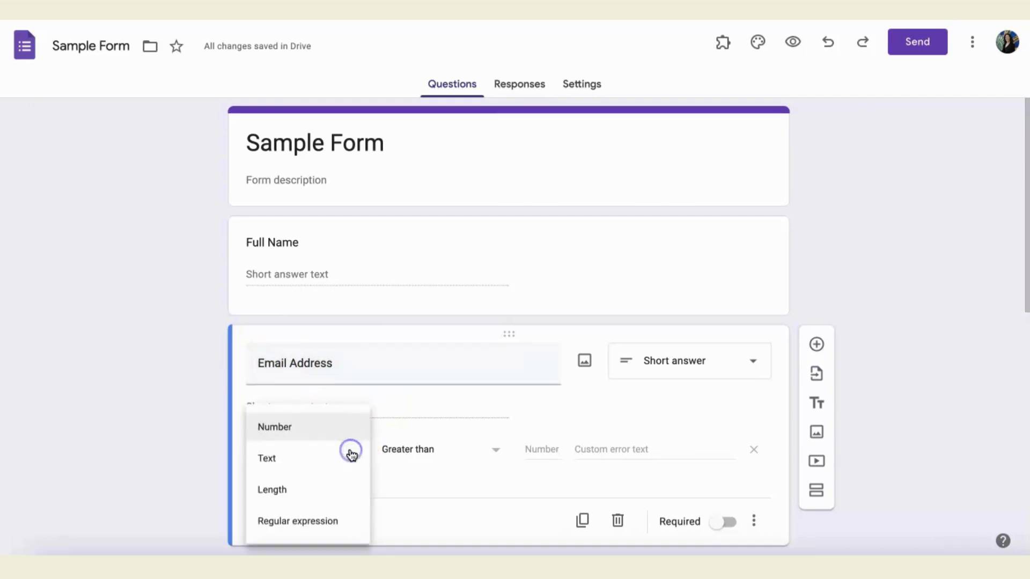
left_click(272, 463)
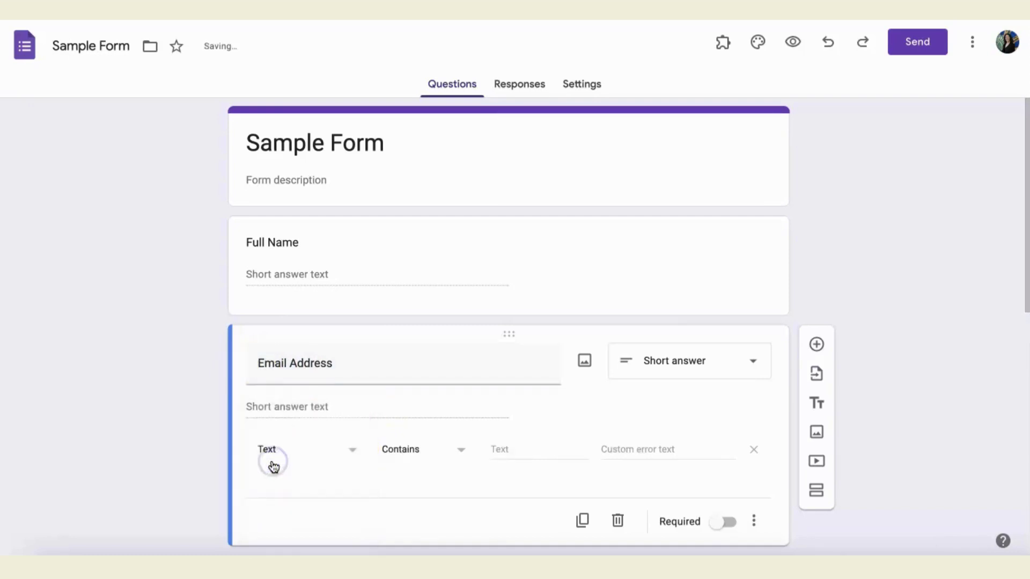
left_click(460, 451)
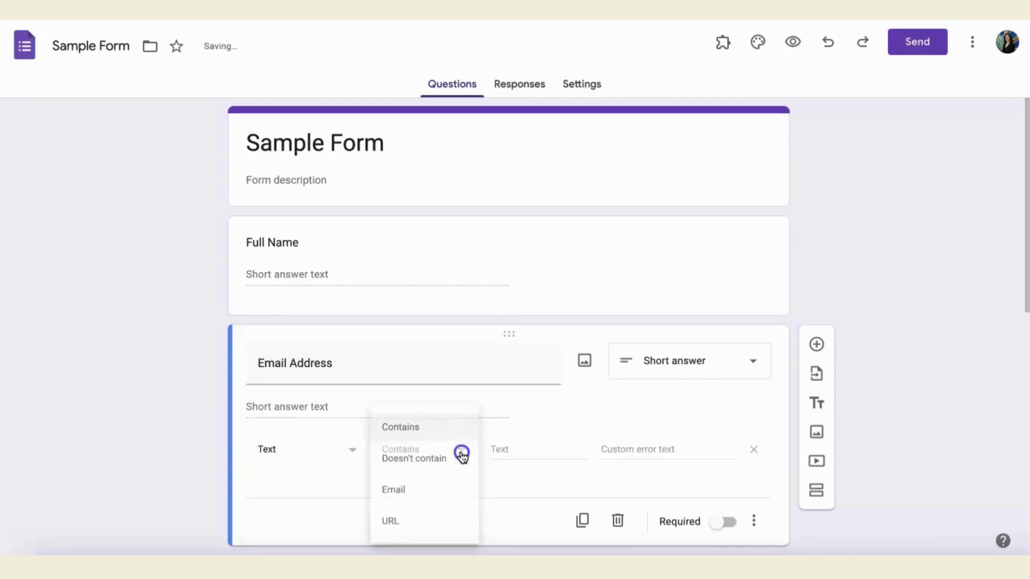
left_click(405, 489)
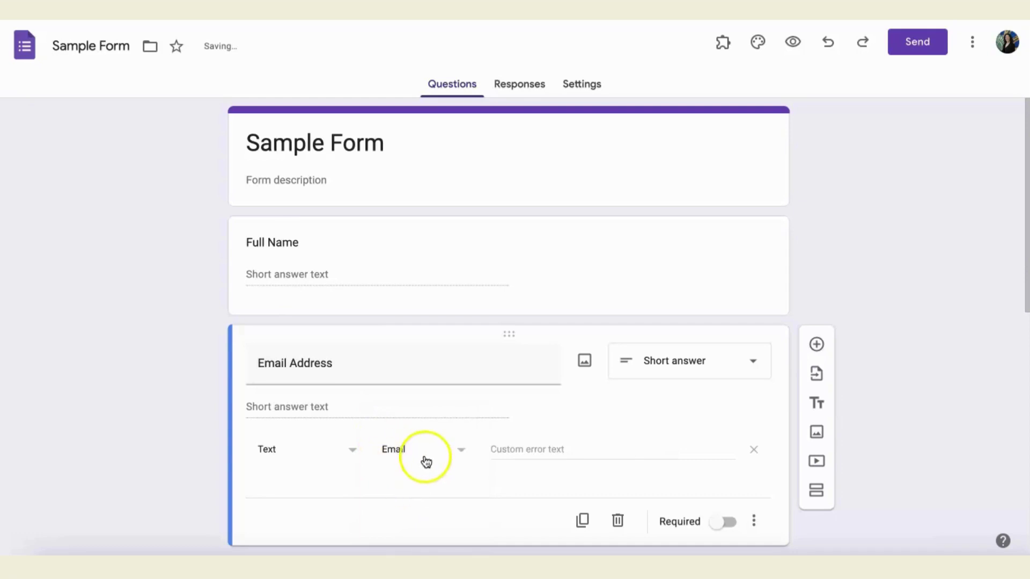
Step: Enter 'Please enter a valid email address' as the validation's custom error text
left_click(526, 449)
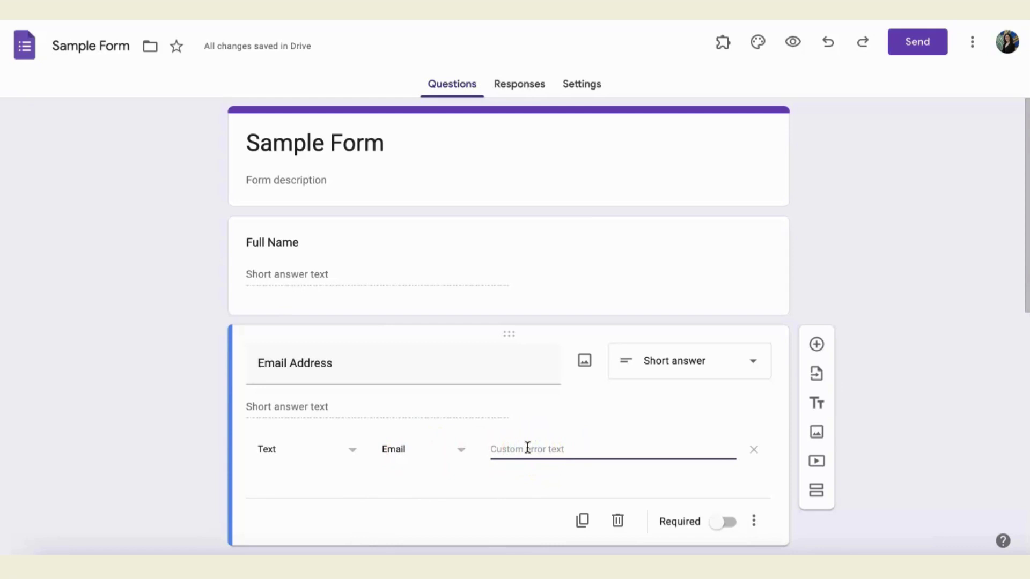
type("Please")
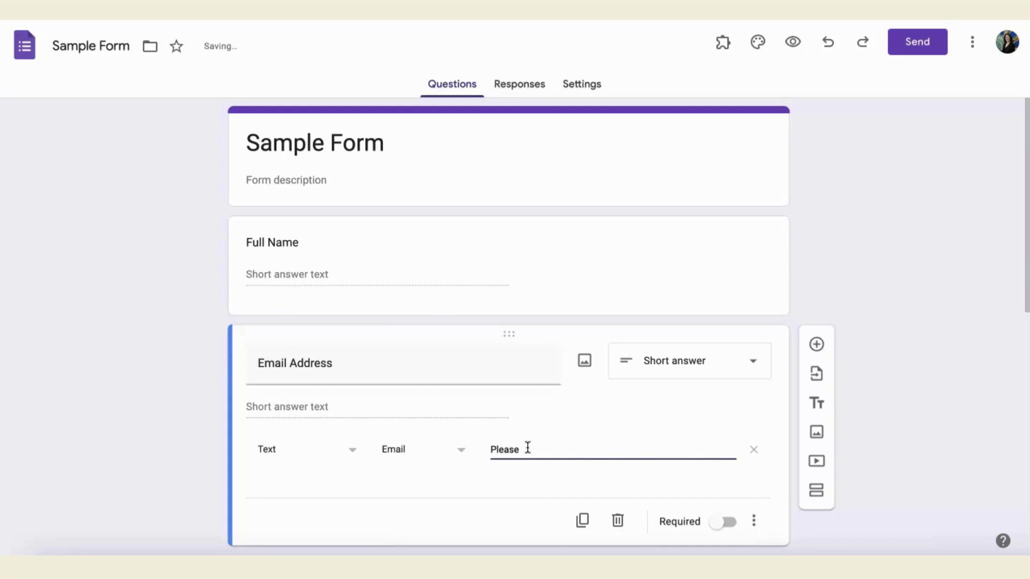
type("enter a v")
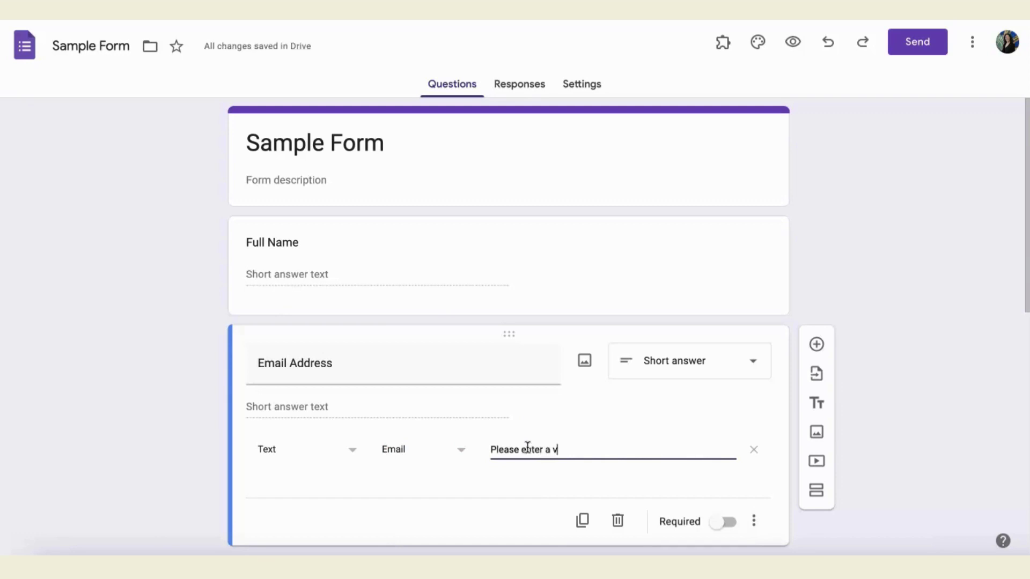
type("alid email address")
left_click(722, 525)
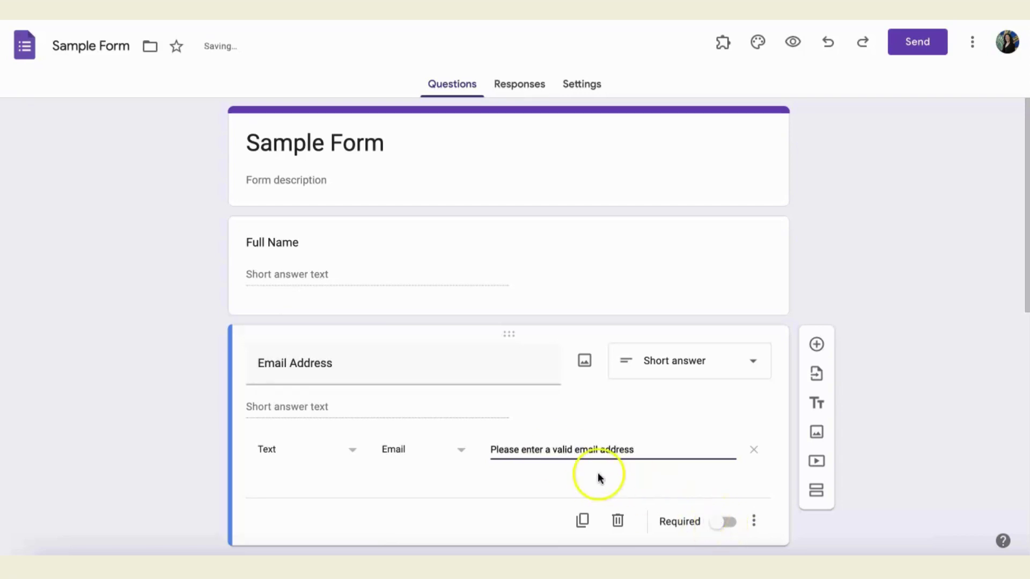
left_click(909, 480)
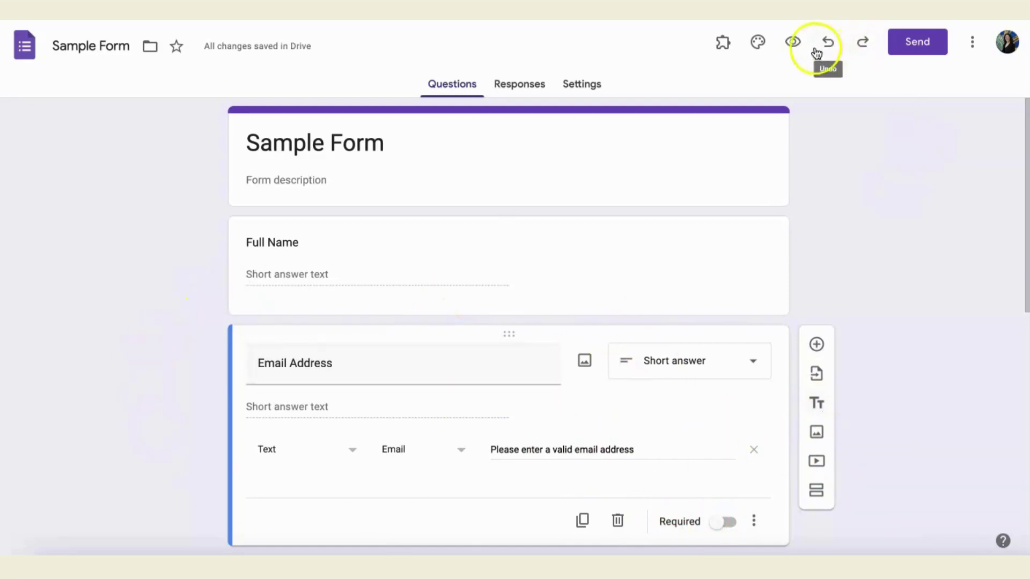
left_click(793, 41)
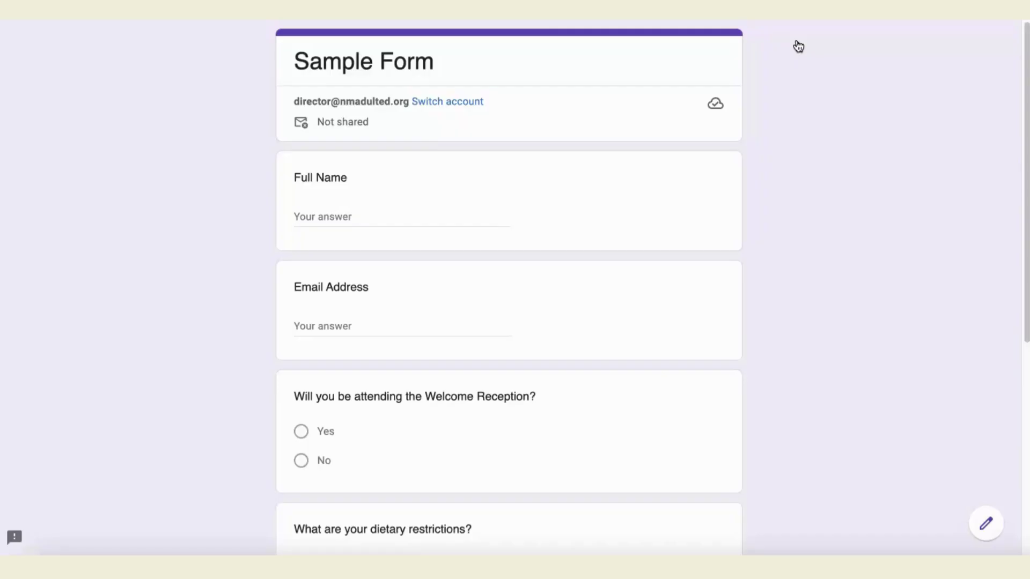
left_click(324, 328)
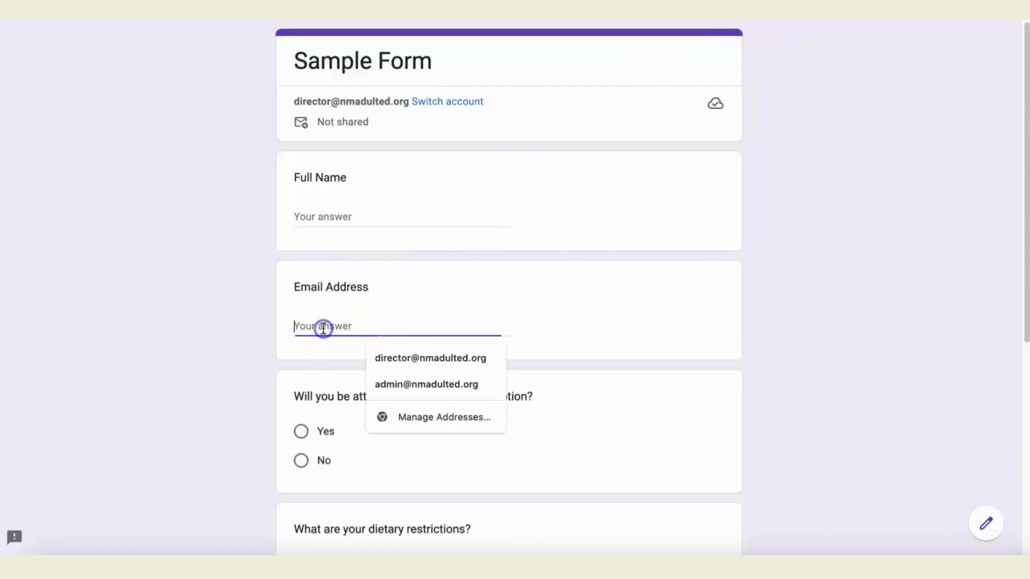
type("12")
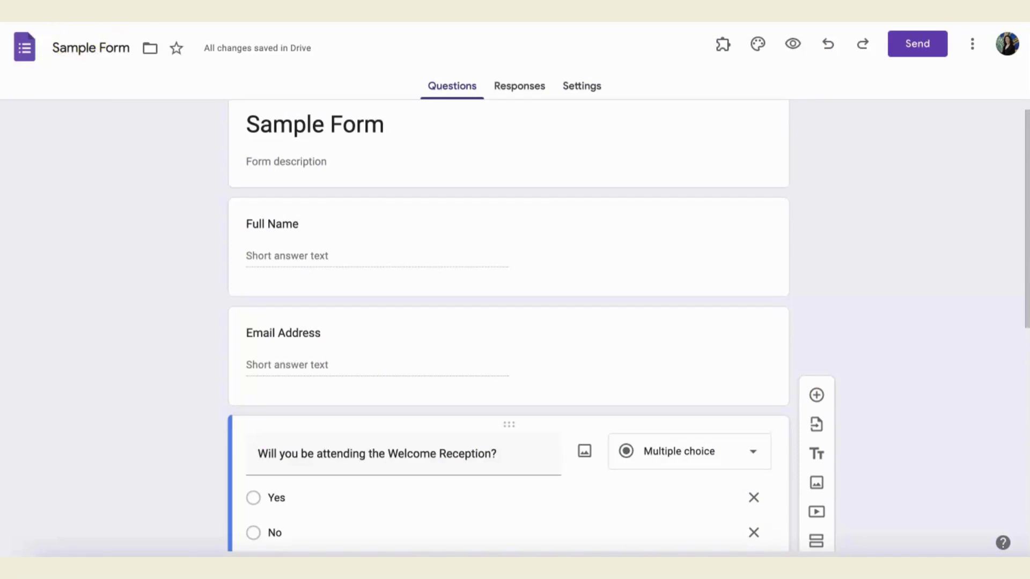
scroll(335, 255, "down", 3)
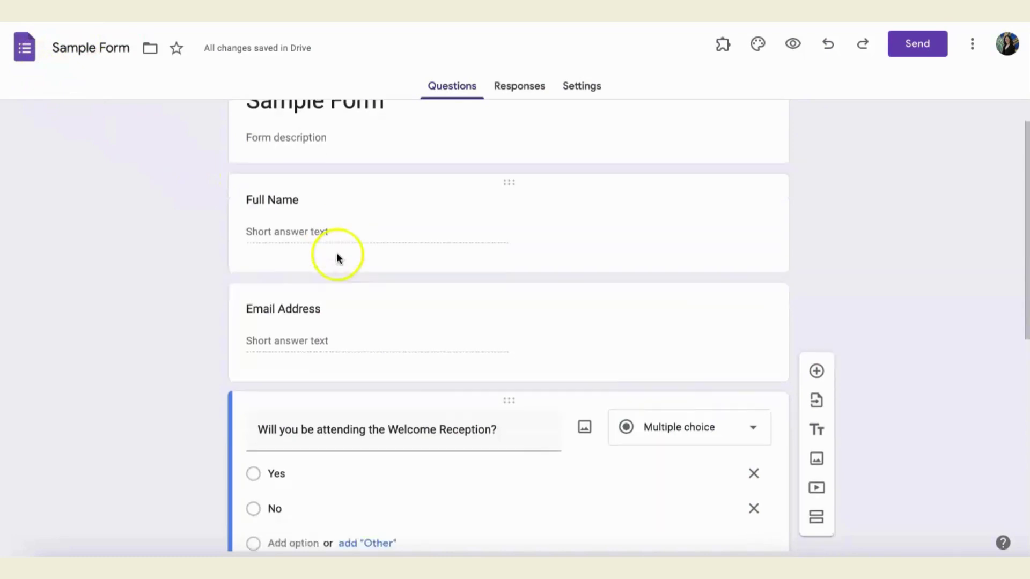
scroll(333, 251, "down", 3)
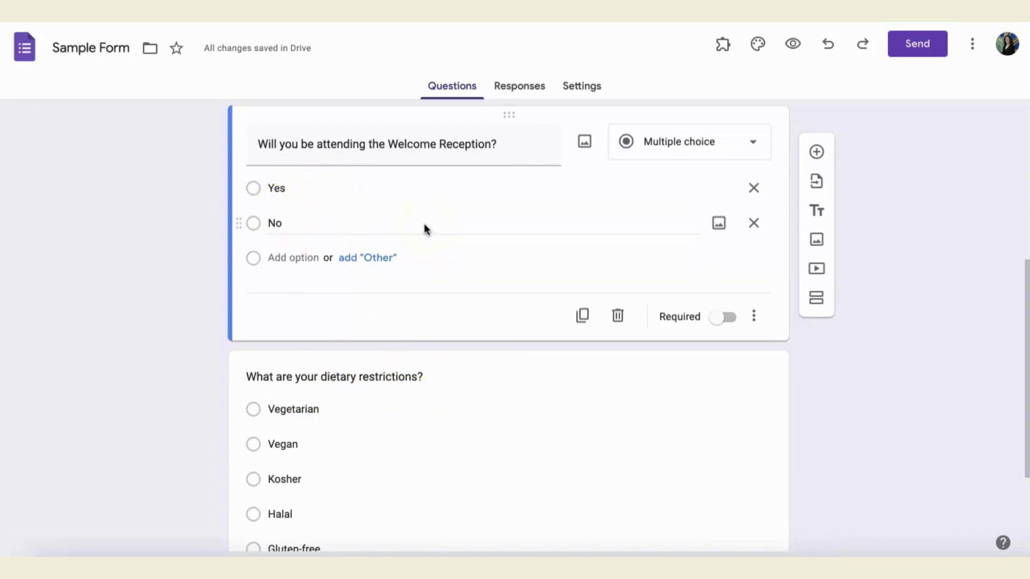
left_click(266, 406)
left_click(481, 222)
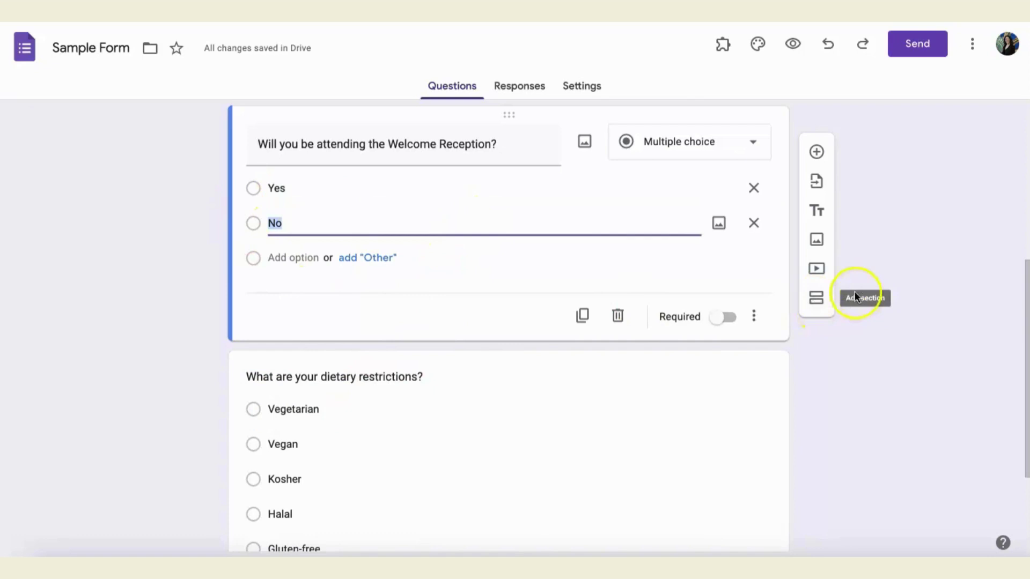
Step: Insert a new section after the attendance question and enable Go to section based on answer
left_click(819, 302)
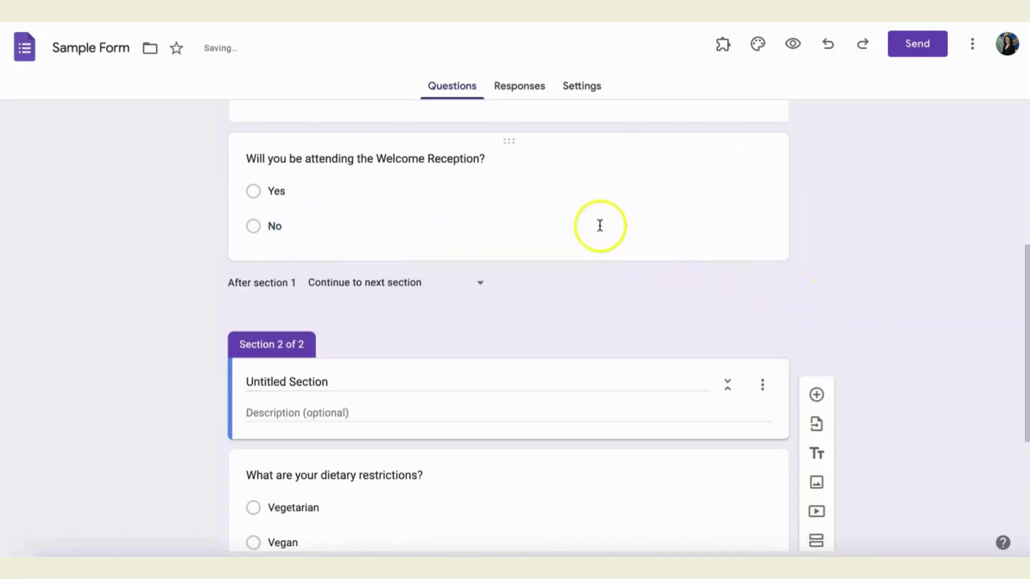
left_click(538, 188)
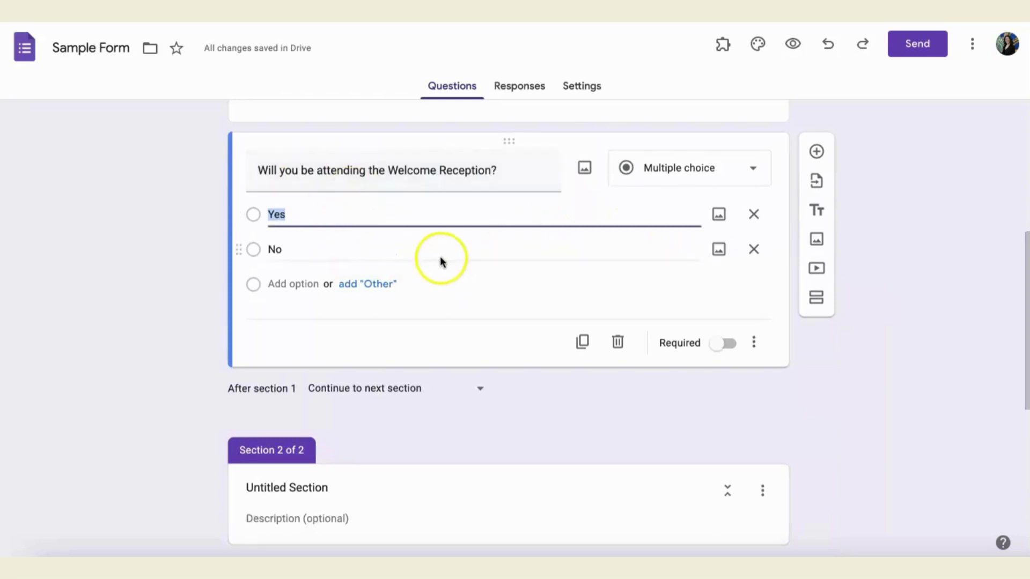
left_click(754, 346)
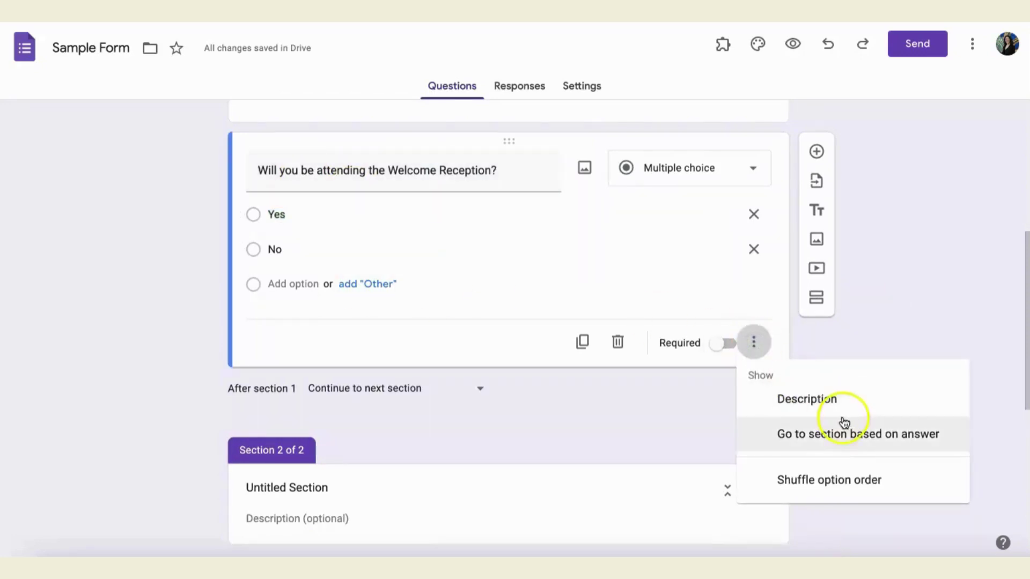
left_click(817, 444)
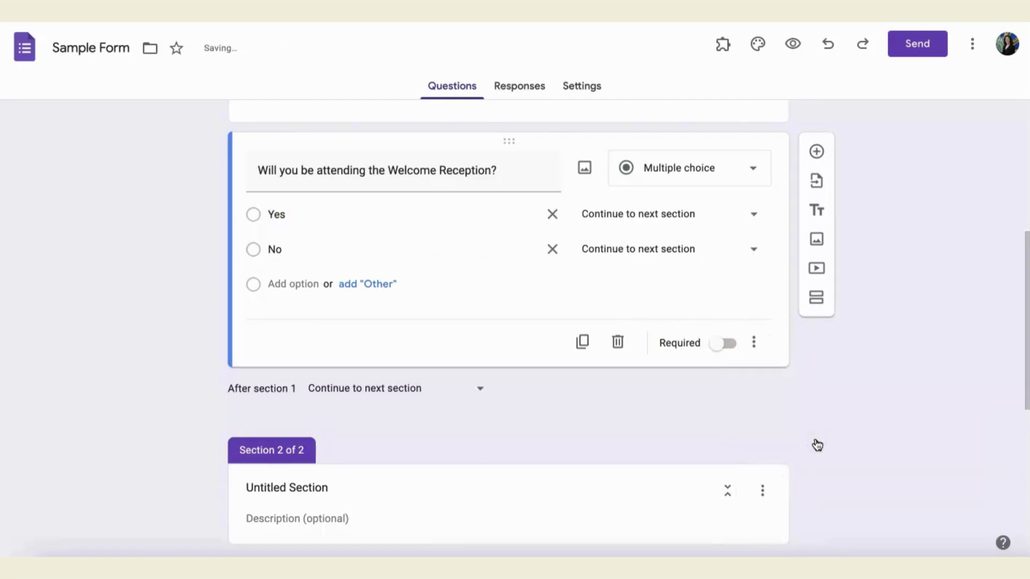
left_click(293, 214)
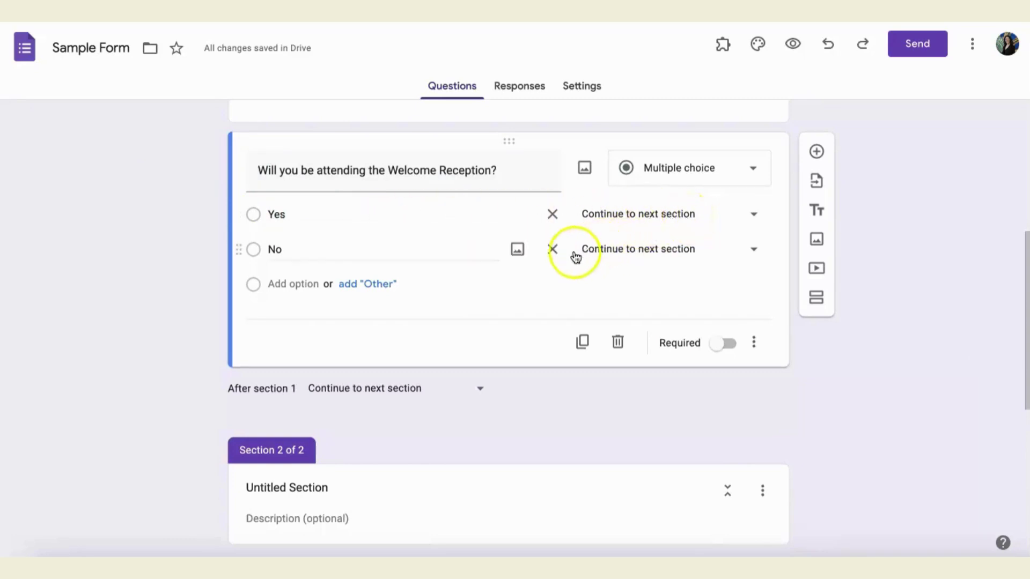
Step: Route No answers to Submit form, make attendance required, and preview the form
left_click(750, 249)
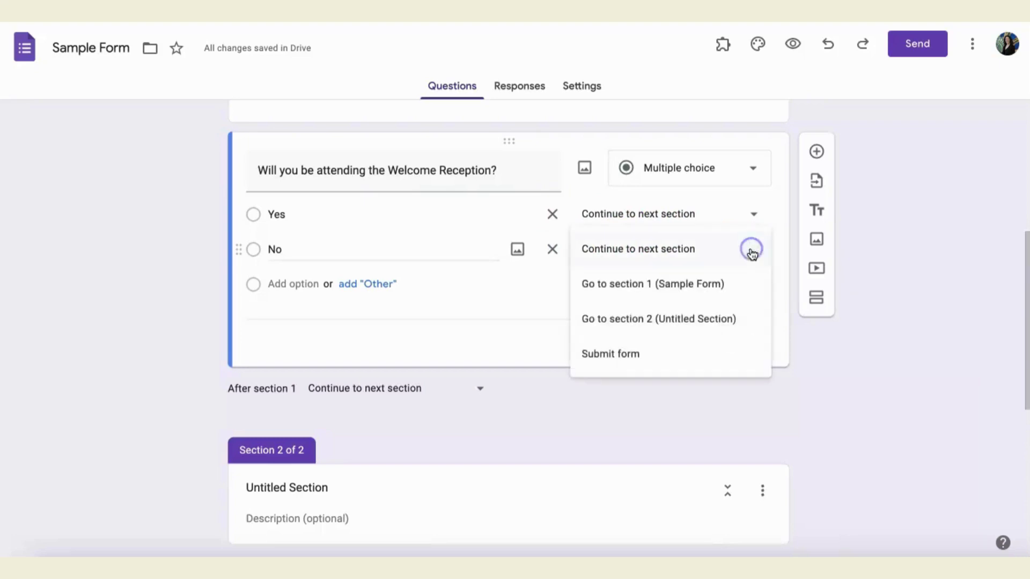
left_click(640, 356)
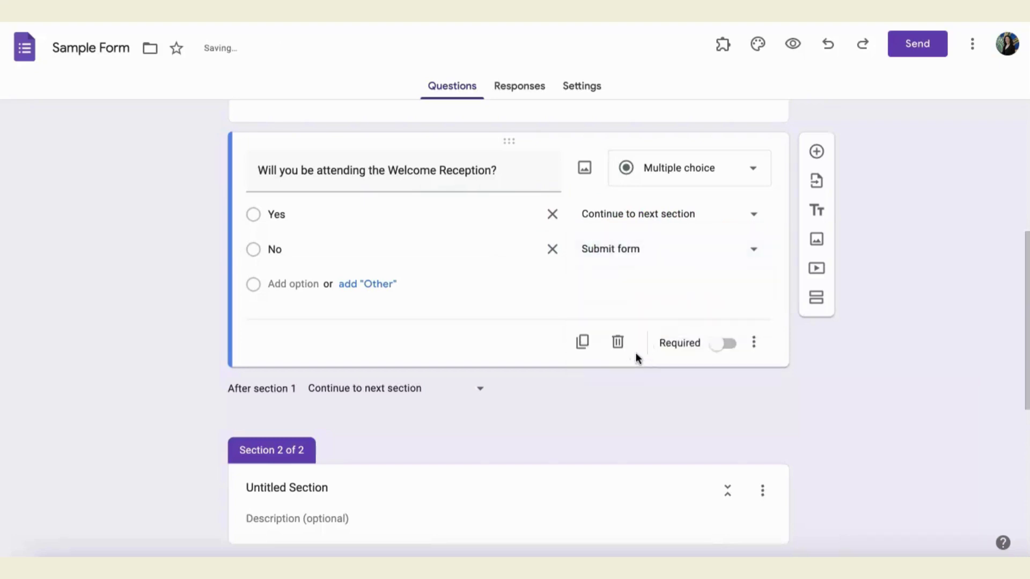
left_click(730, 346)
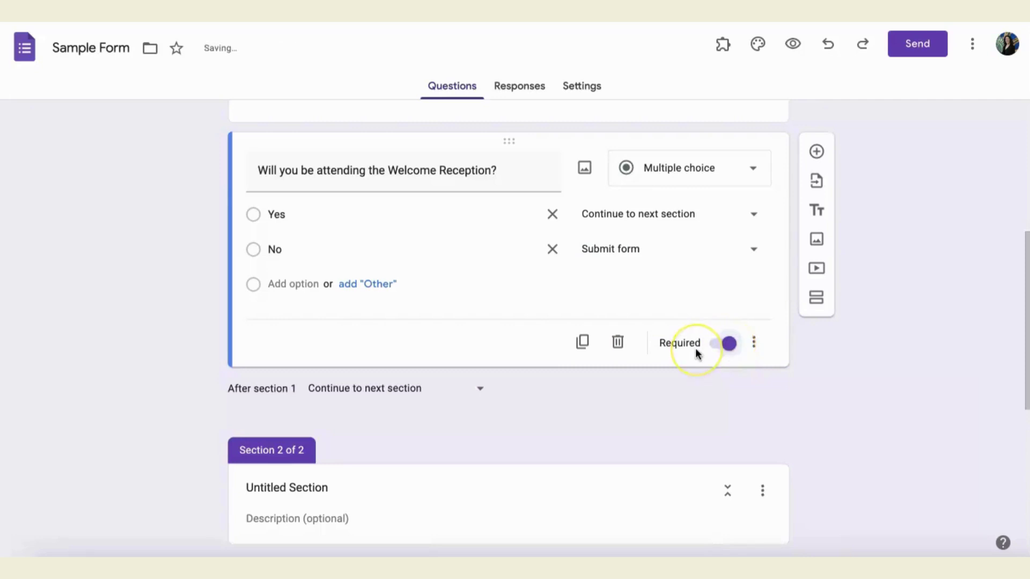
left_click(793, 43)
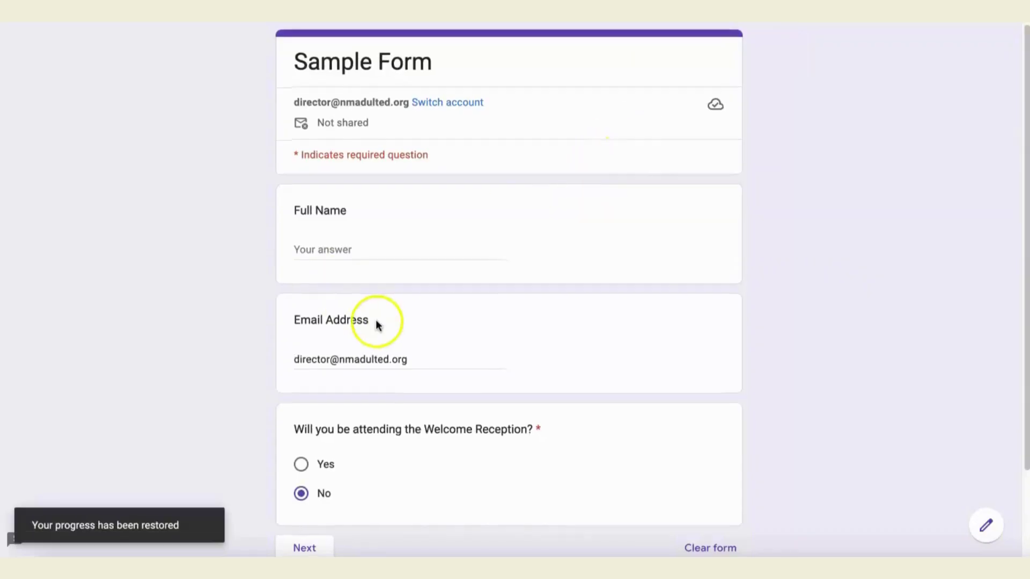
Step: Answer Yes on attendance and continue to confirm it reaches the dietary section
scroll(375, 322, "down", 2)
left_click(301, 360)
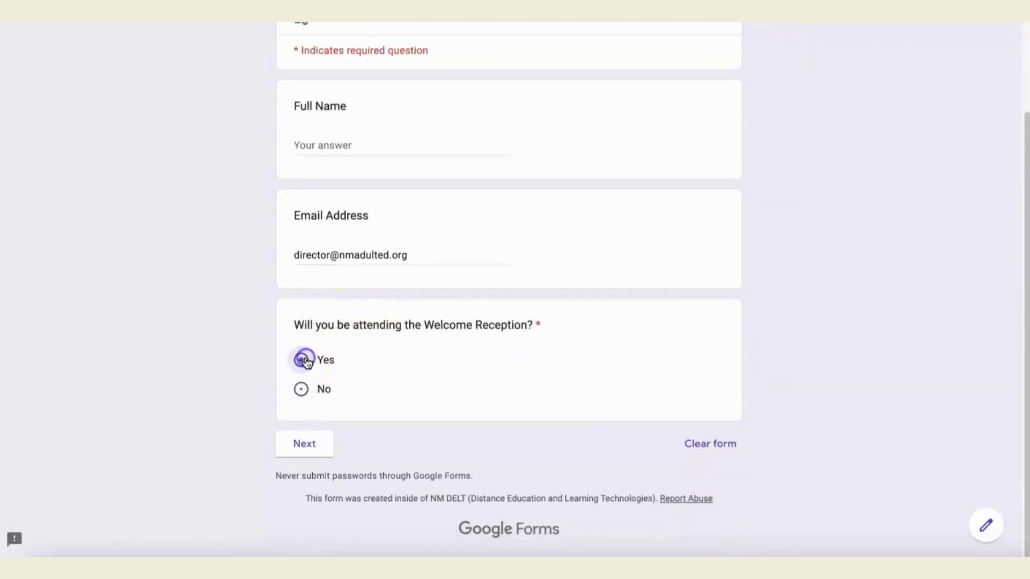
left_click(305, 445)
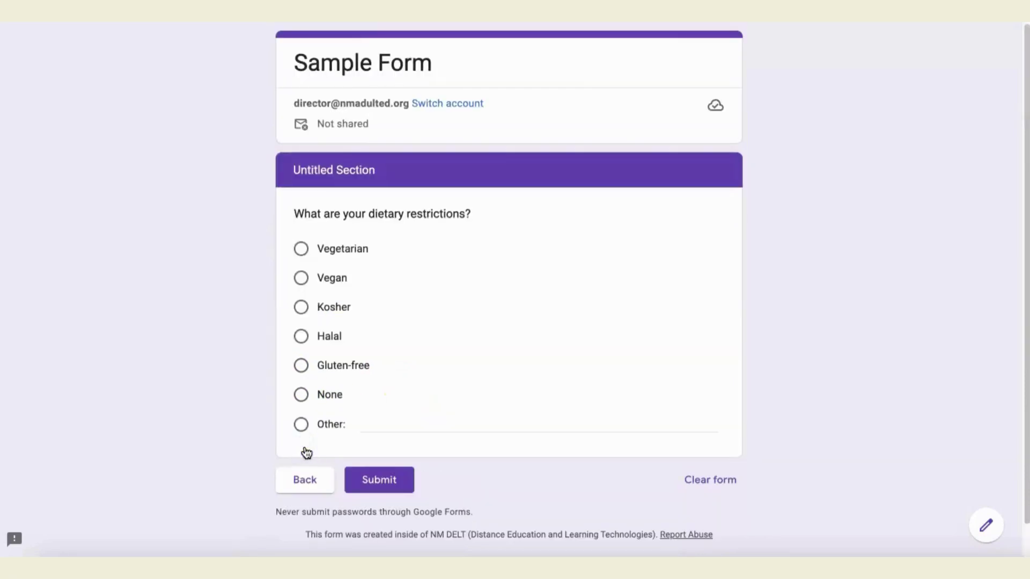
Step: Go back, answer No, and continue to confirm it reaches the final submit page
left_click(300, 477)
left_click(301, 494)
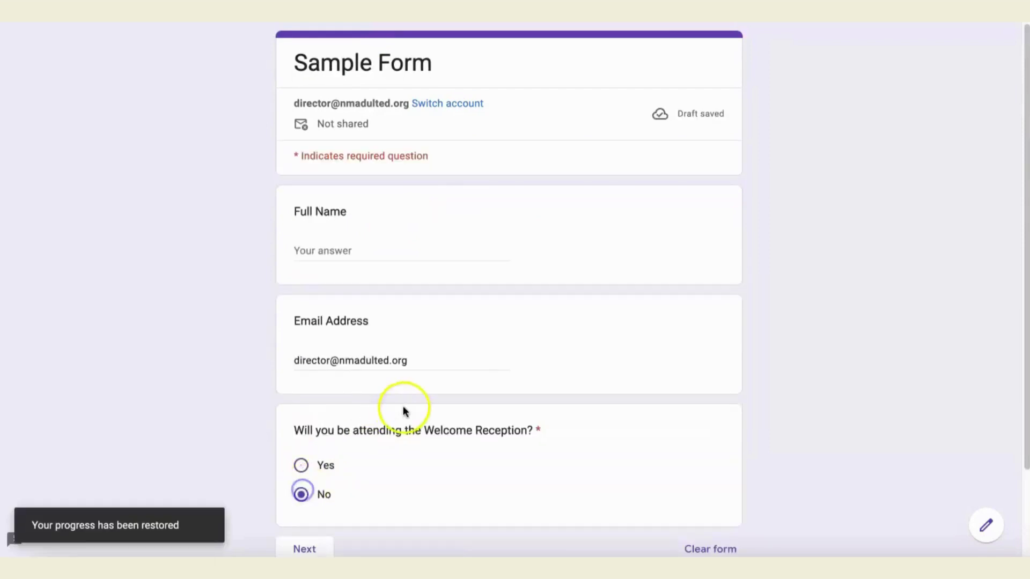
scroll(403, 408, "down", 2)
left_click(313, 445)
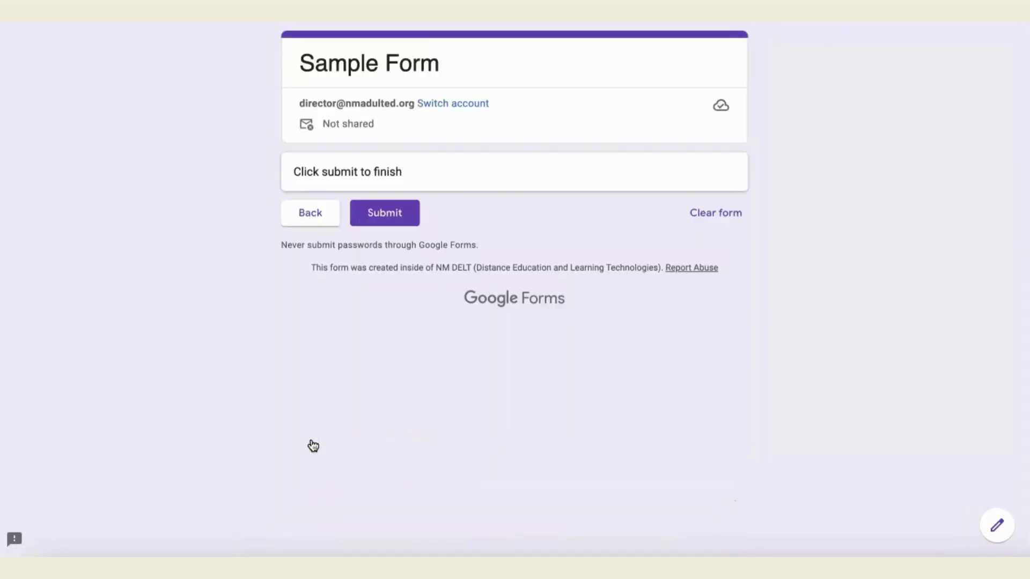